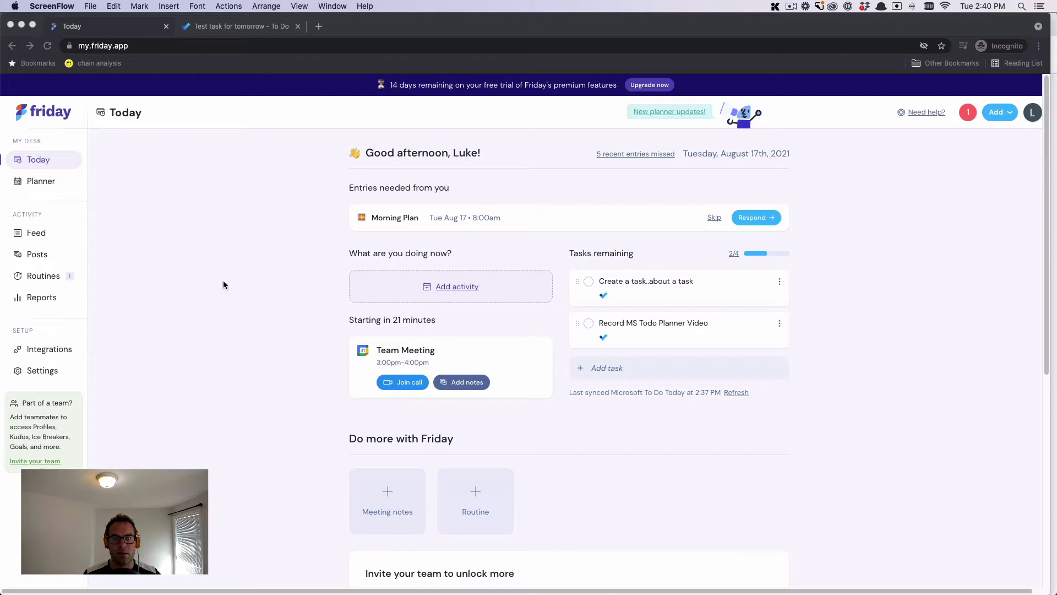
- Check the Microsoft To Do task list, then open Friday's weekly Planner showing Tuesday
click(223, 284)
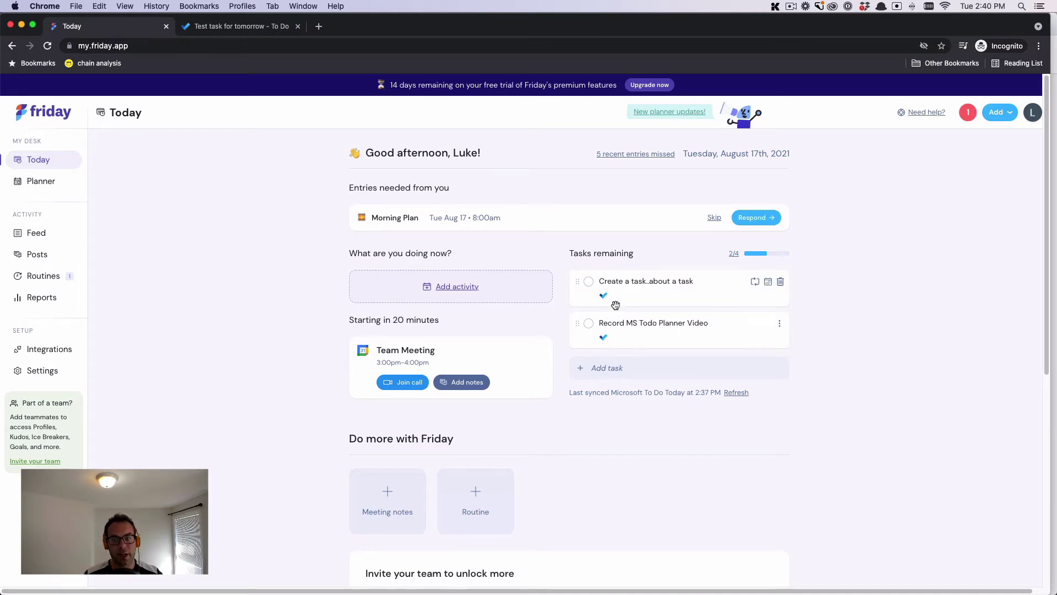
mouse_move(653, 323)
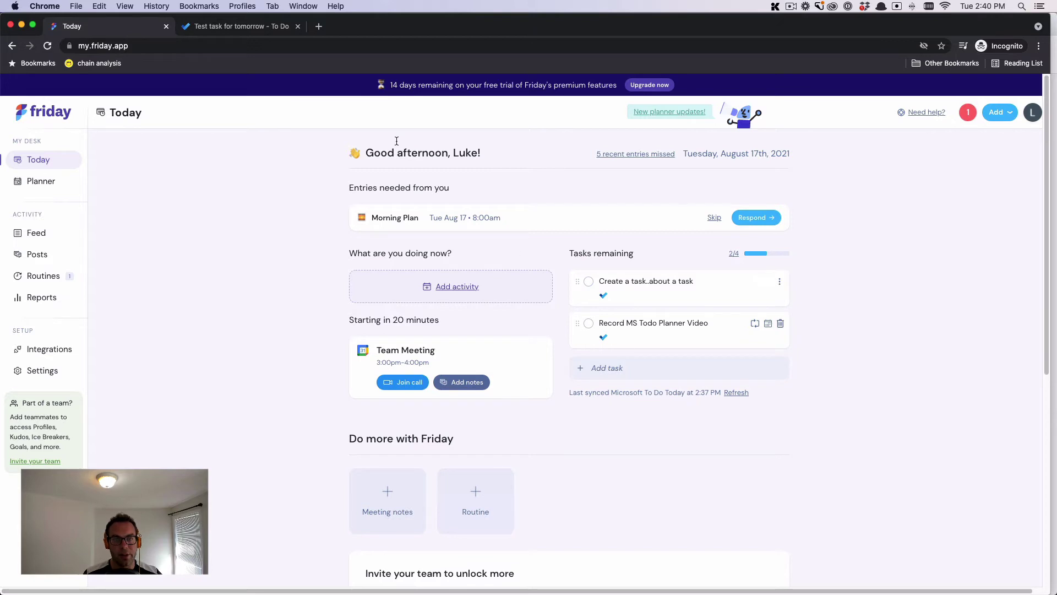
key(ctrl+Tab)
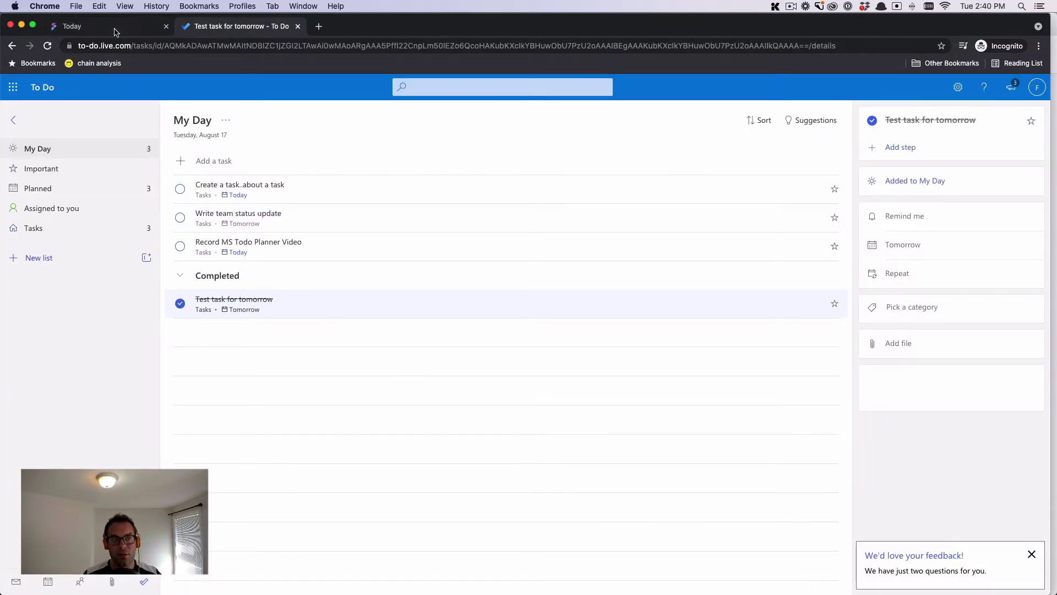
click(108, 26)
click(41, 181)
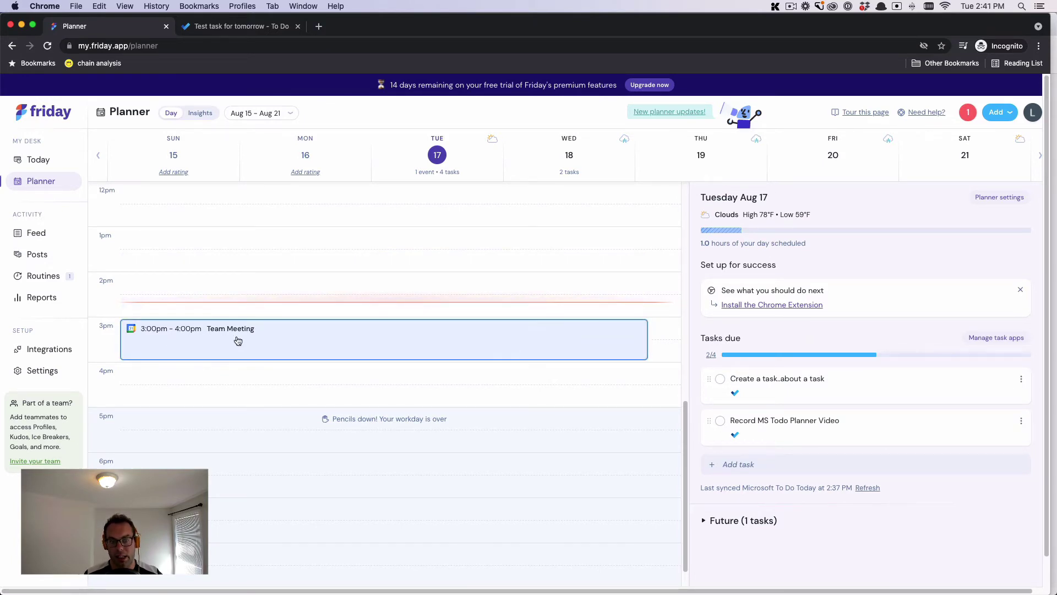
mouse_move(776, 384)
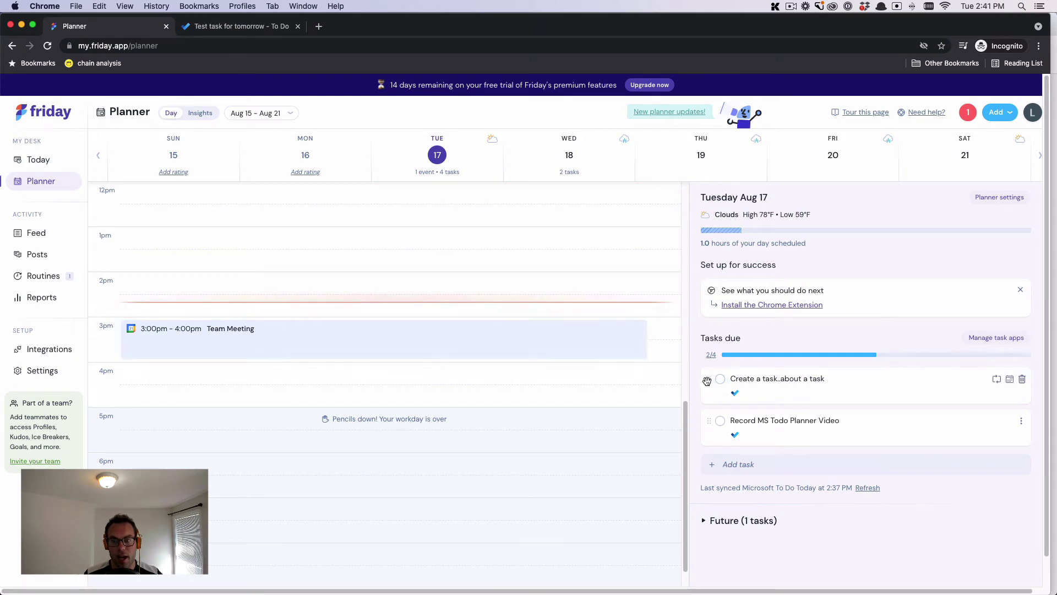
- Time-block both To Do tasks on Tuesday: task-about-a-task at 4:00pm, video recording at 2:30pm
drag(712, 382, 318, 373)
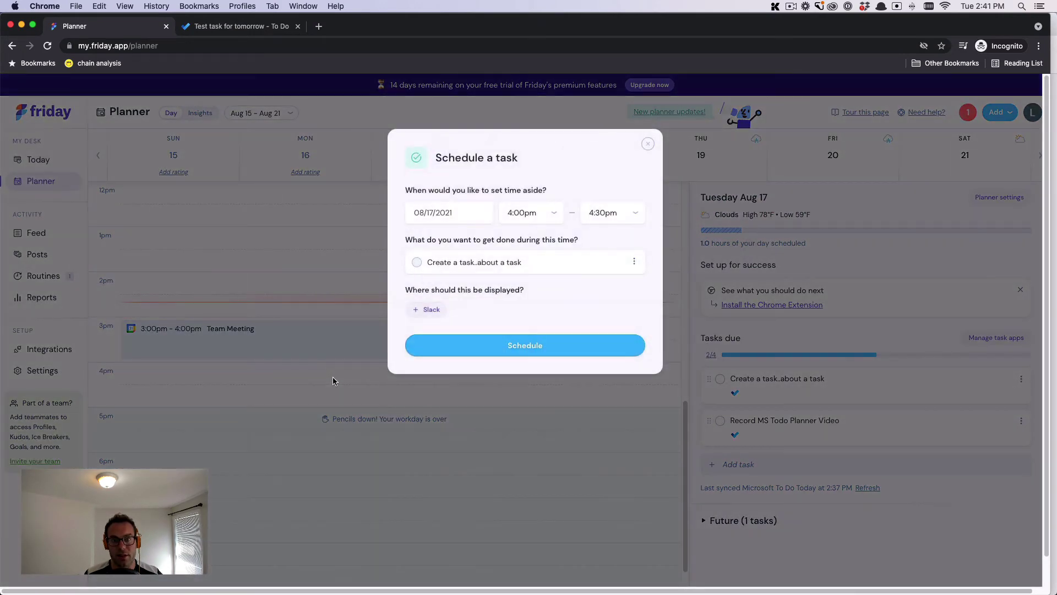
click(552, 350)
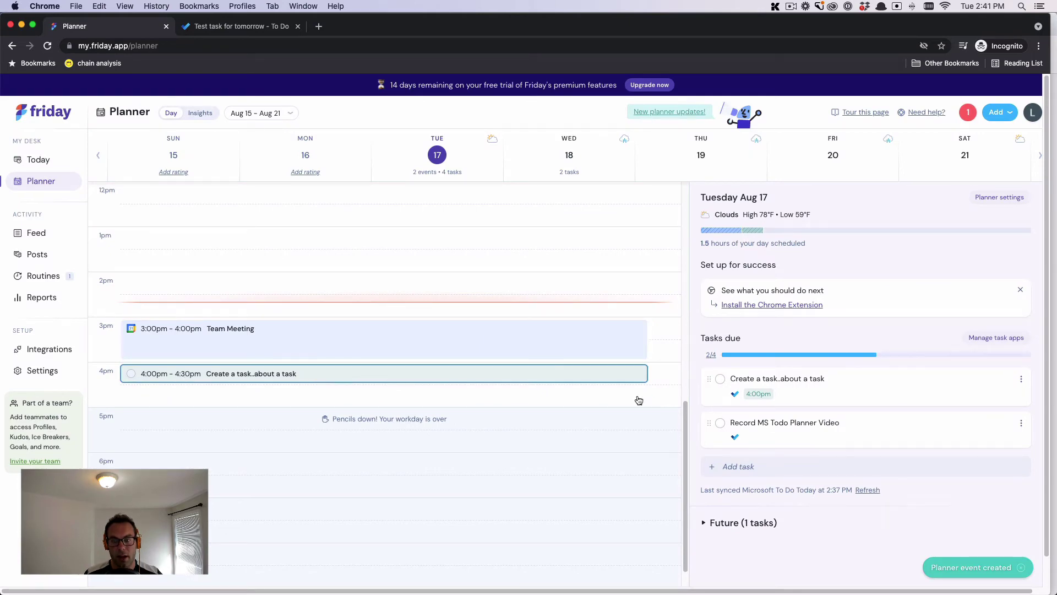
mouse_move(785, 423)
drag(708, 424, 247, 302)
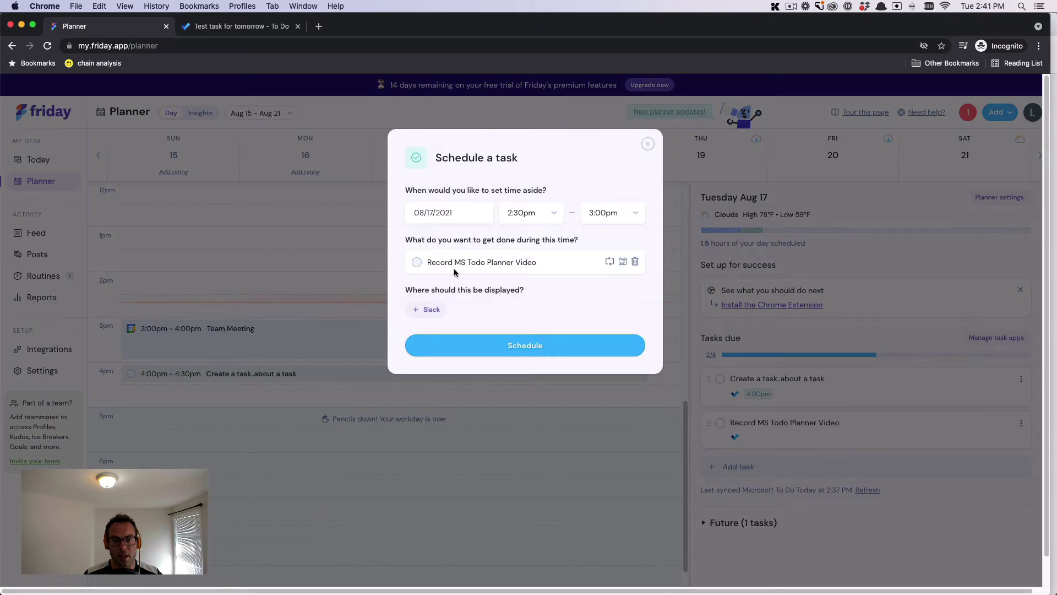
click(512, 346)
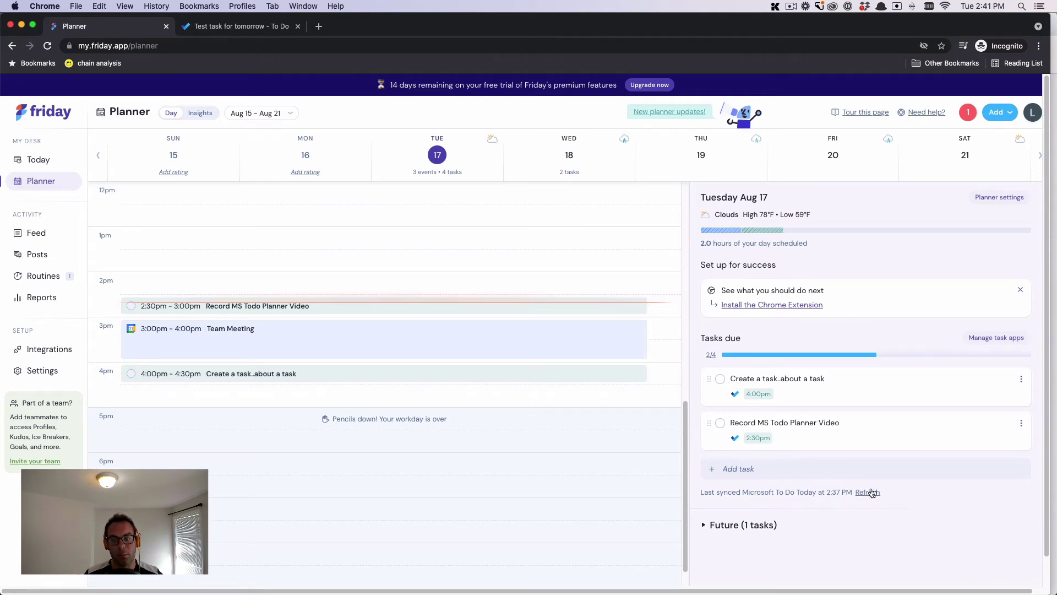
- On the Today overview, complete the in-progress video task and view it in Microsoft To Do
click(38, 160)
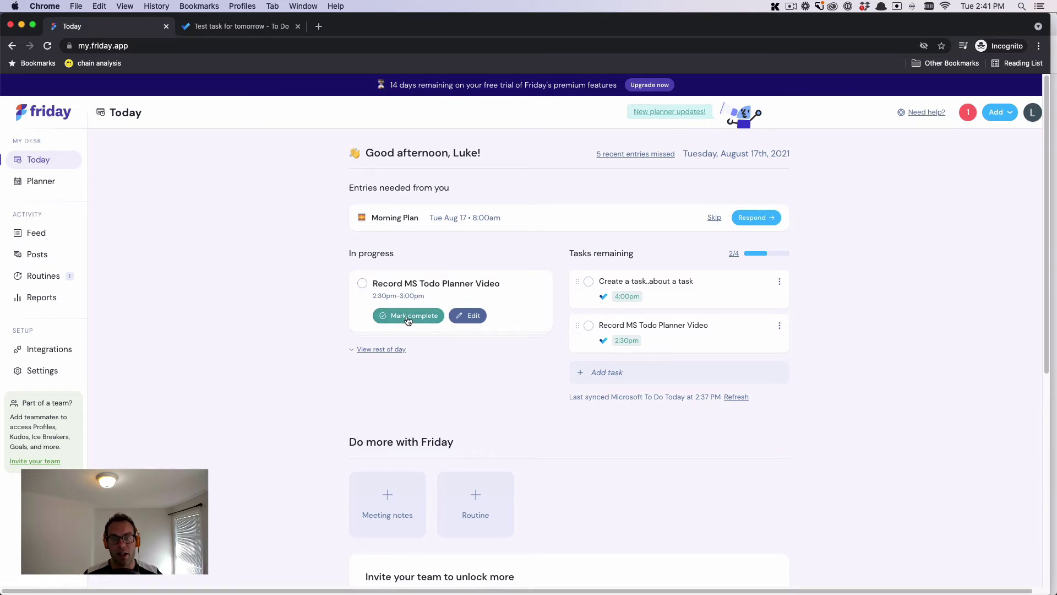
click(407, 319)
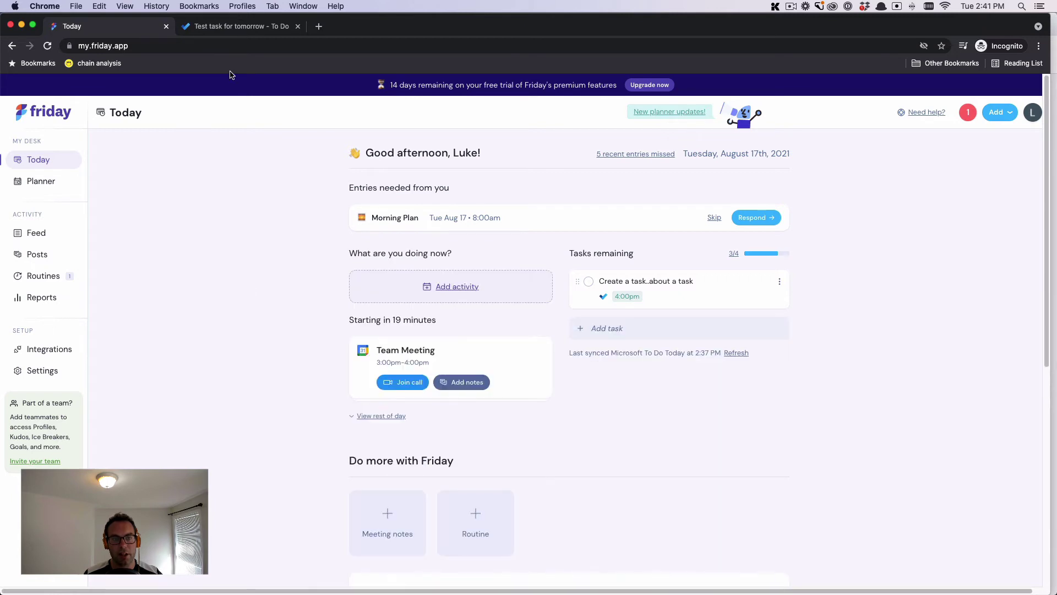
click(239, 26)
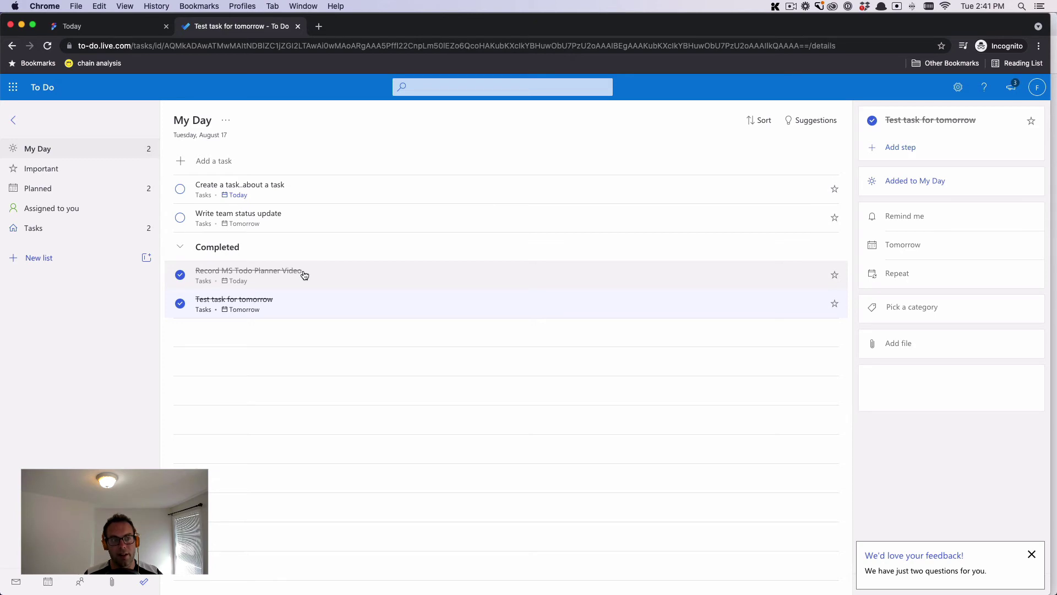
- Return from To Do's Completed list to Friday's Today overview showing three of four done
click(100, 25)
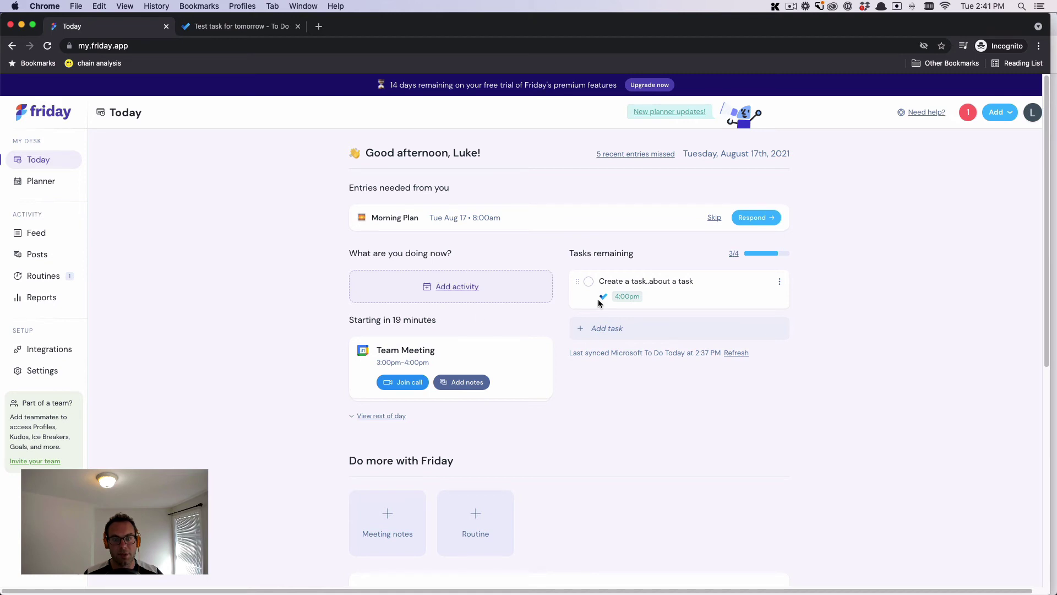
- Start Create a task..about a task, mark it complete, and verify it in Microsoft To Do
drag(578, 282, 430, 286)
click(520, 345)
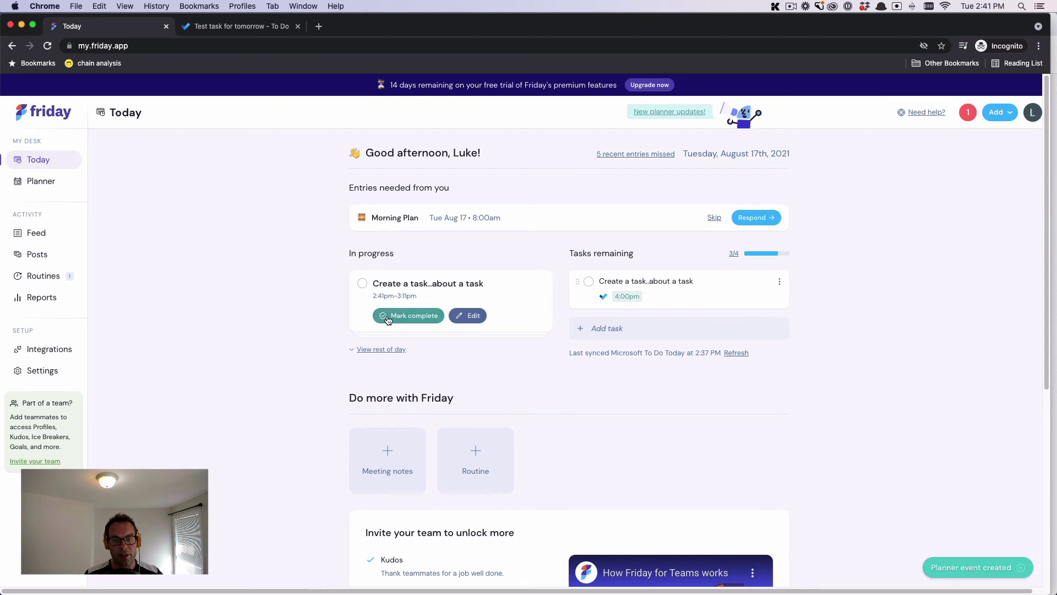
click(408, 315)
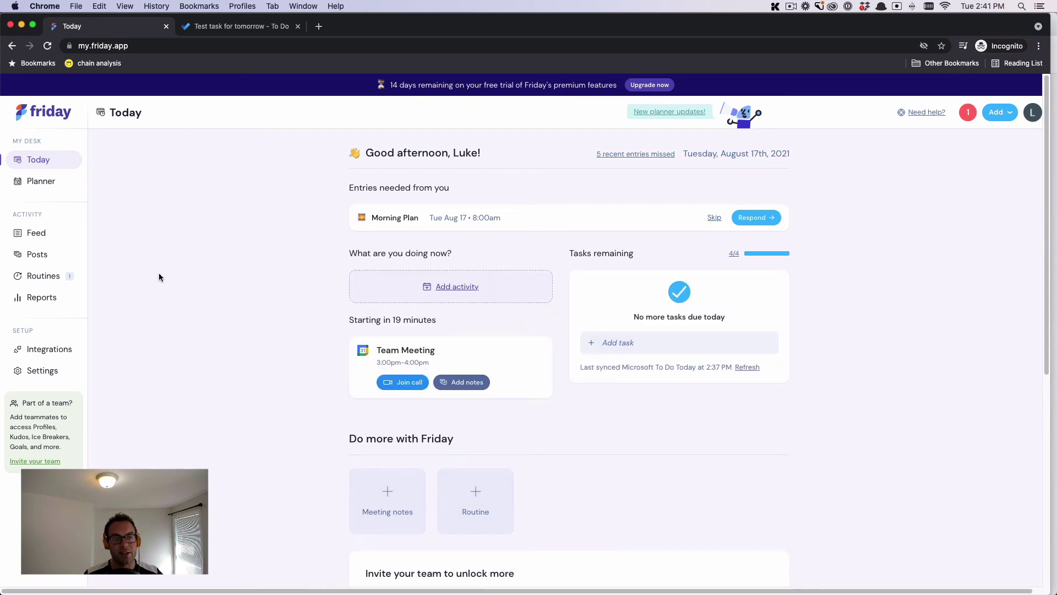
click(241, 26)
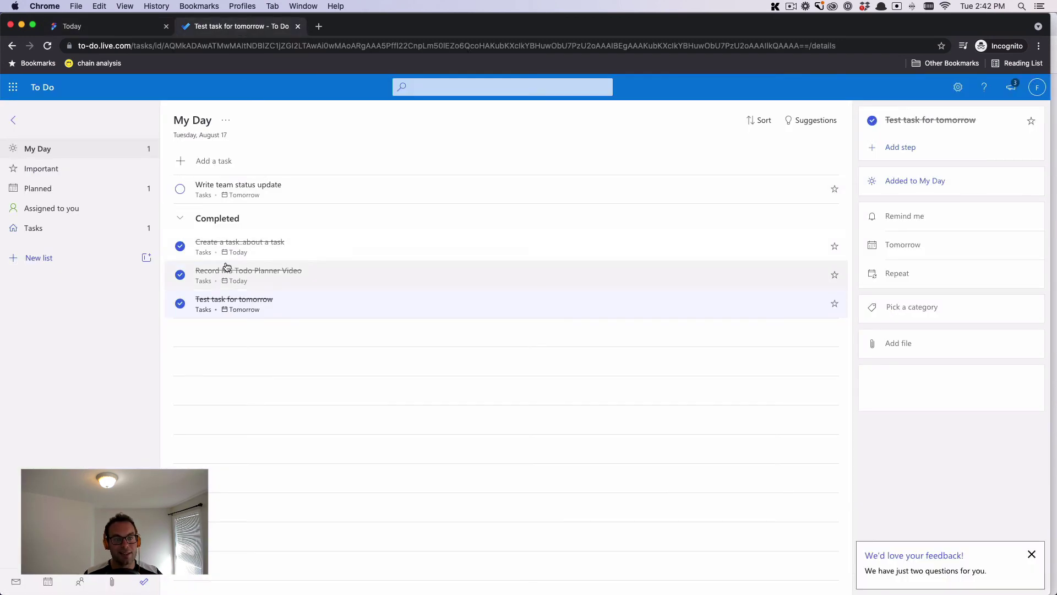
click(83, 26)
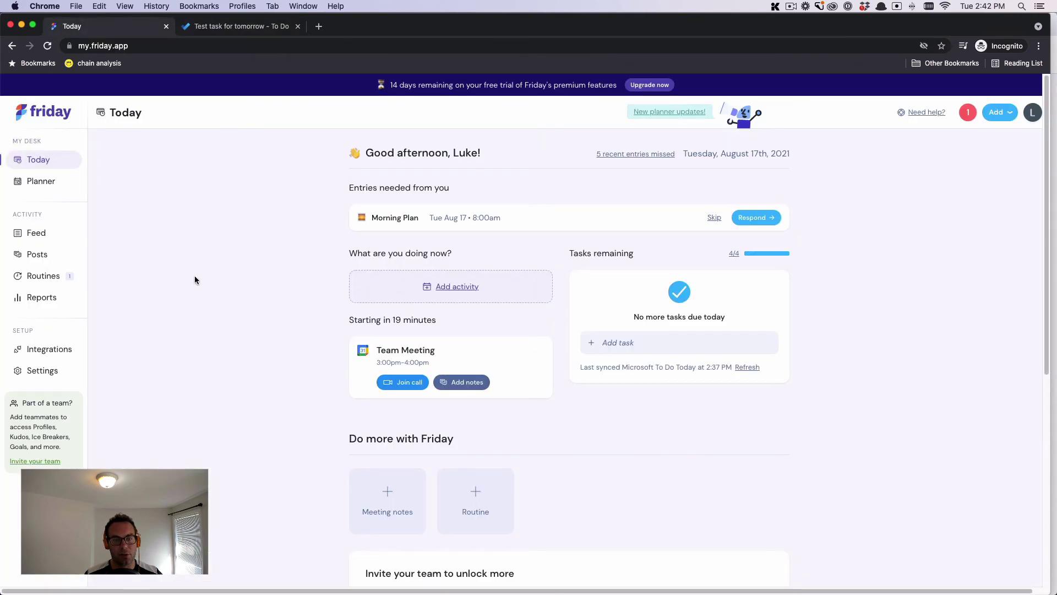